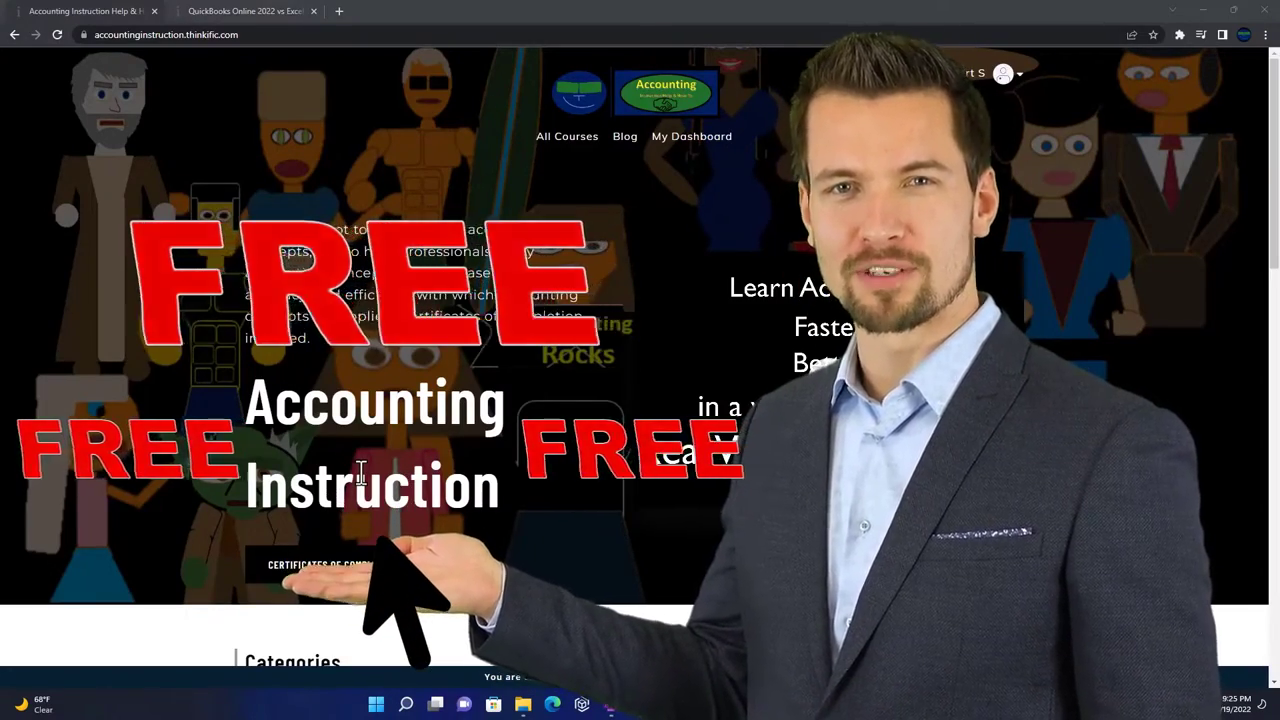
Browse the accounting course categories, and look over the lesson list of the QuickBooks Online 2022 course.
scroll(176, 550, "down", 6)
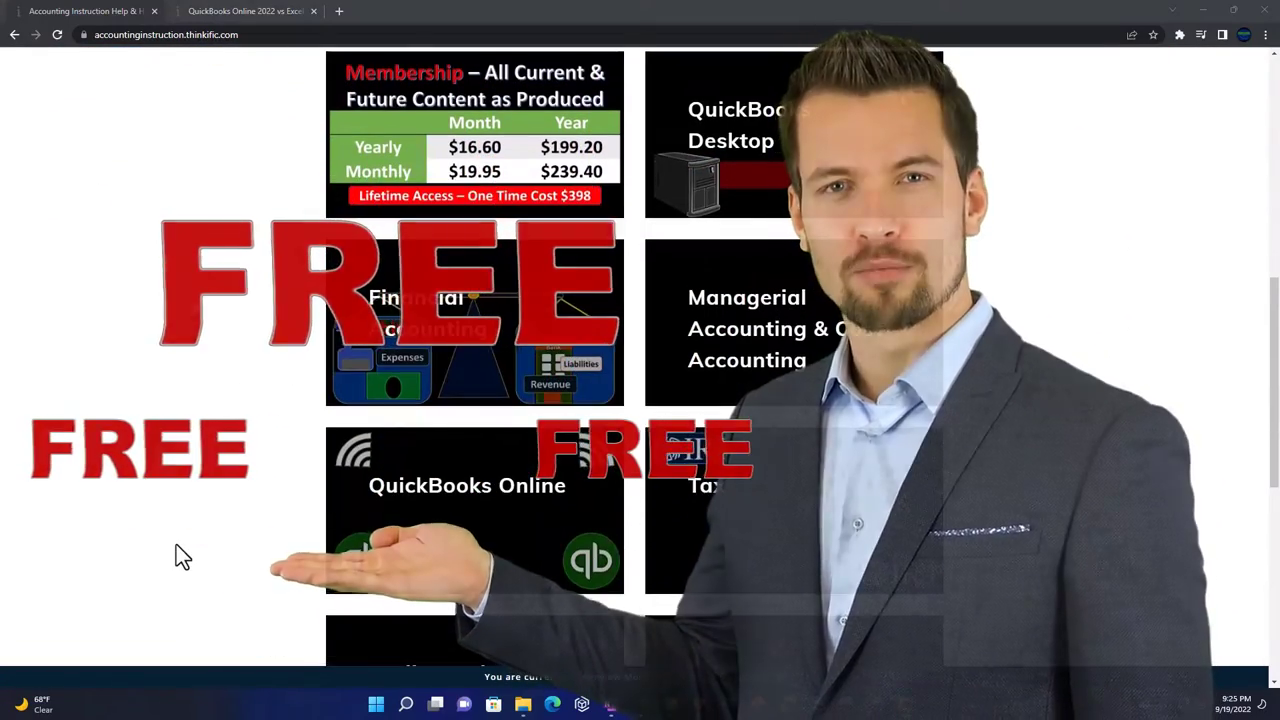
scroll(176, 546, "down", 4)
scroll(182, 556, "down", 2)
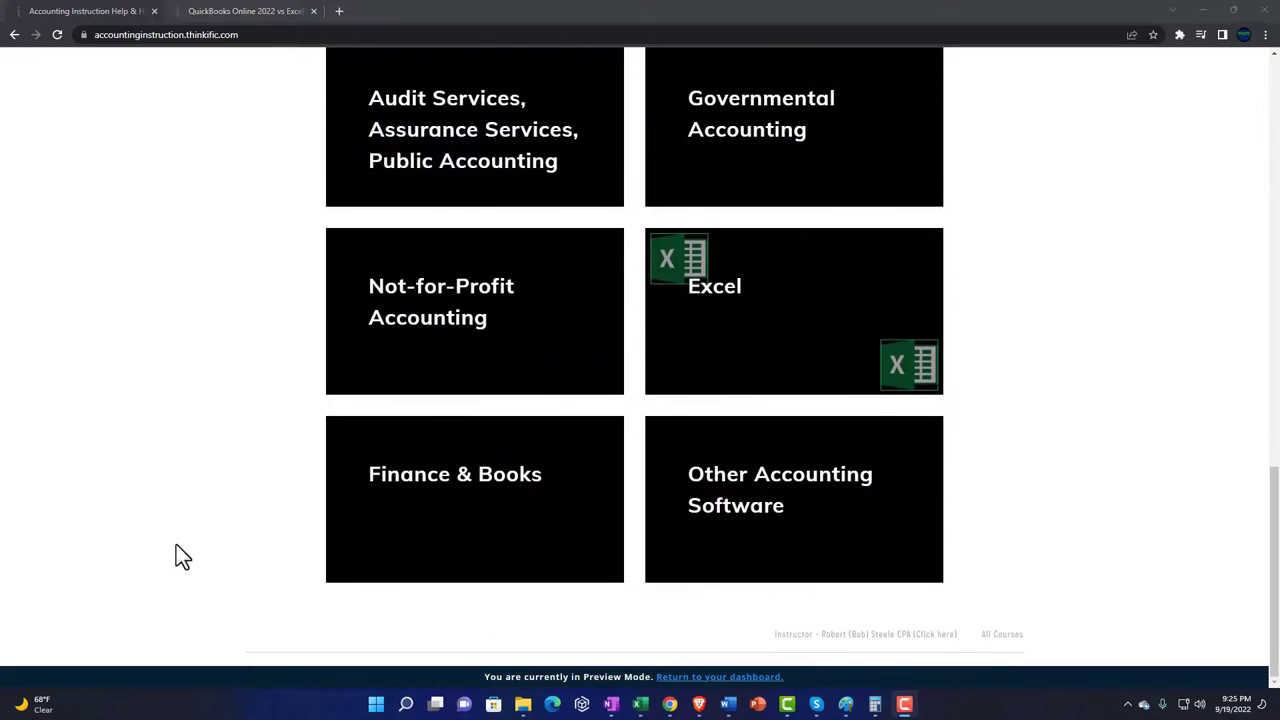
left_click(228, 12)
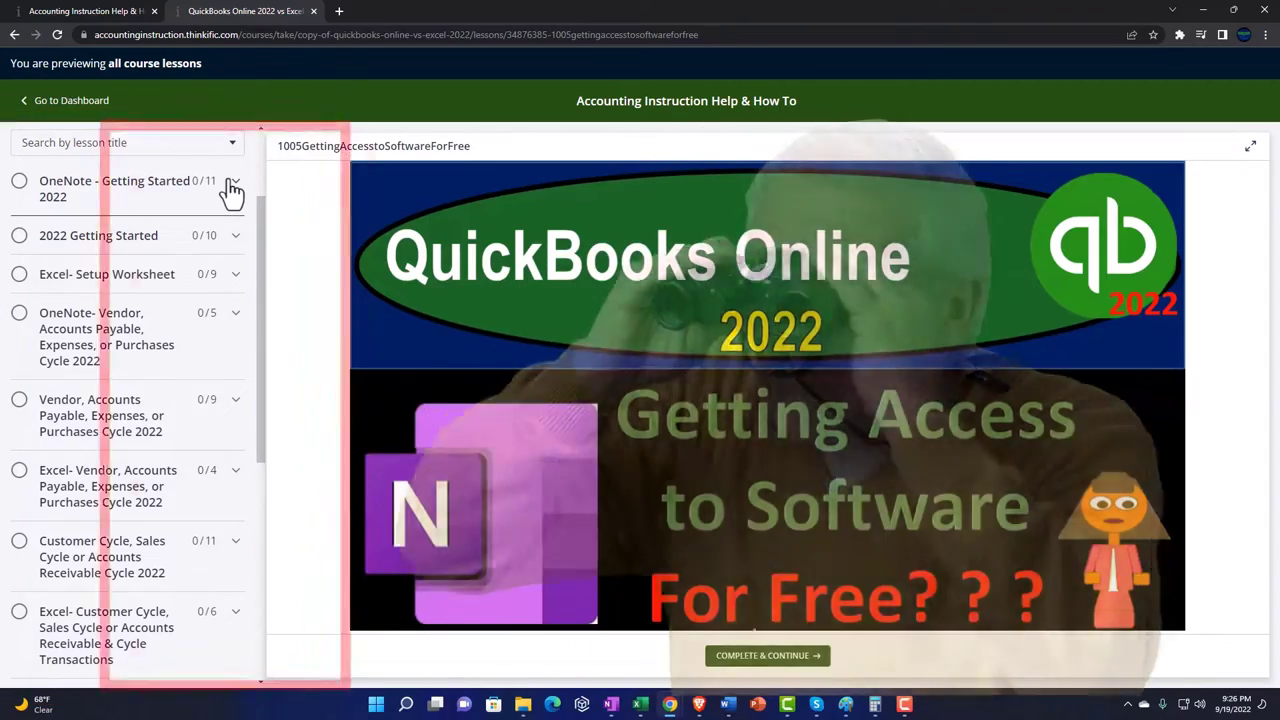
left_click(233, 187)
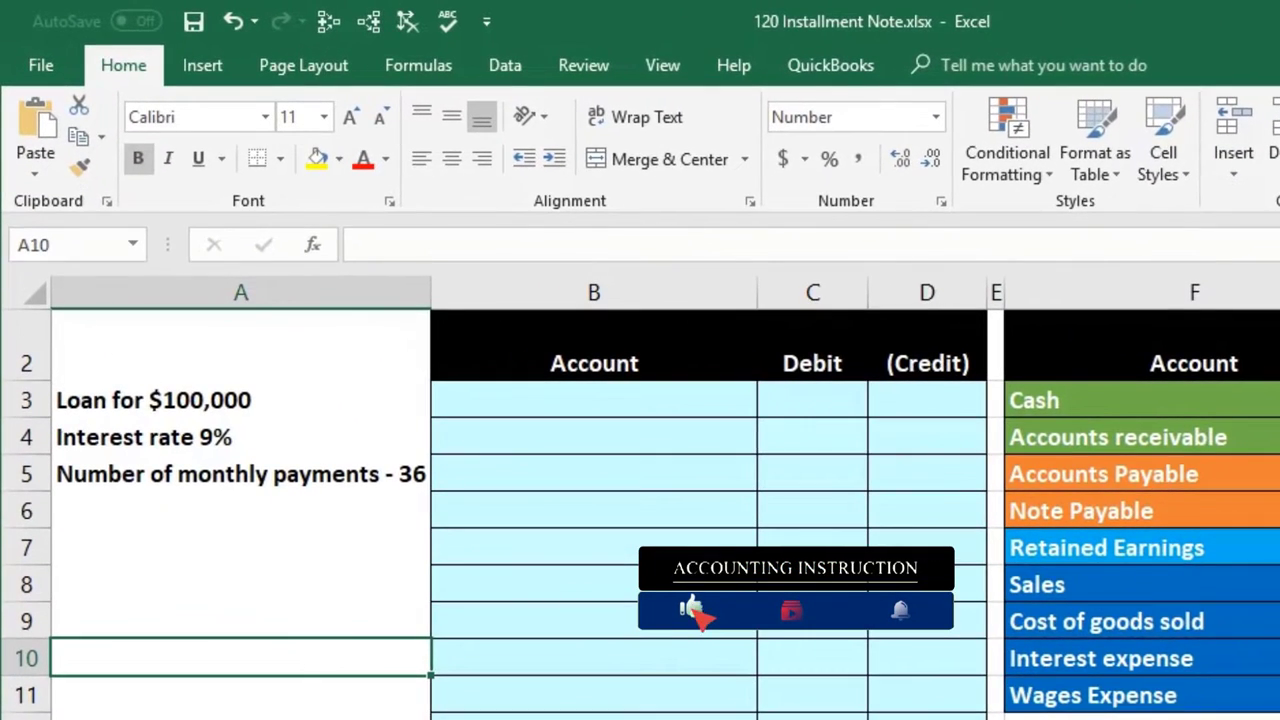
Examine the journal entry area, the accounts and beginning balances of the trial balance, and the loan terms in column A.
left_click(512, 516)
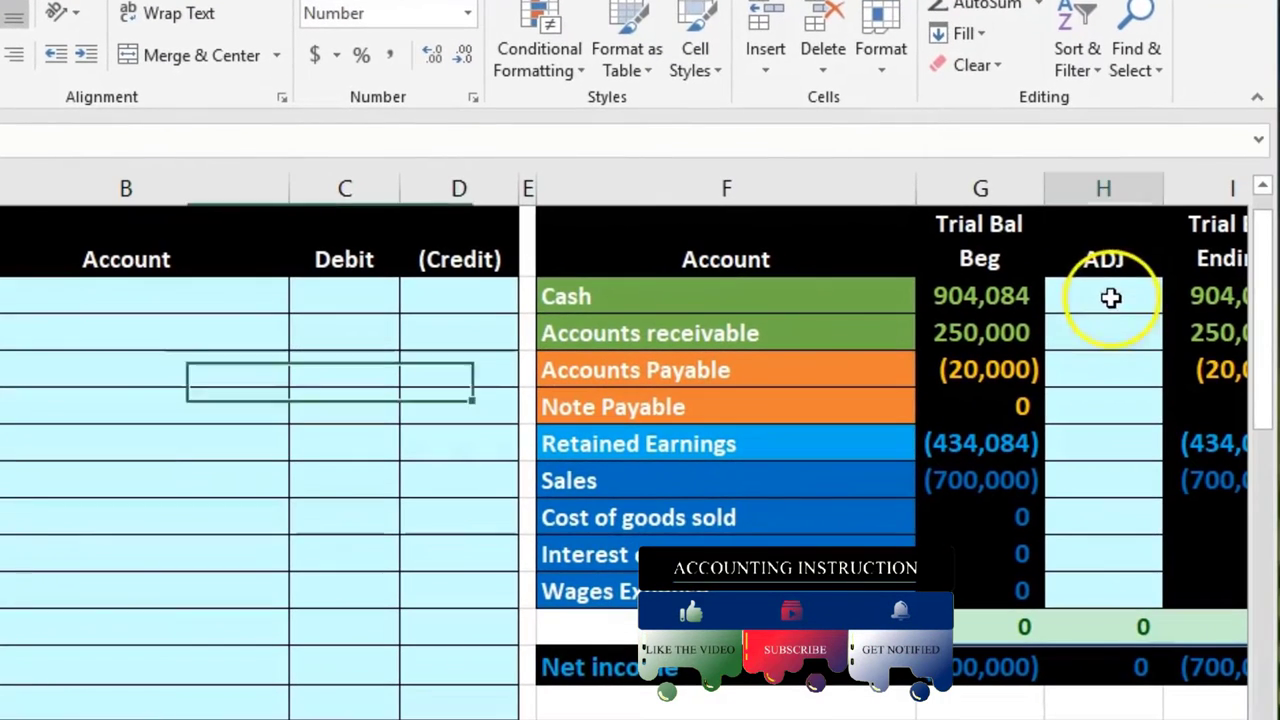
left_click(1111, 297)
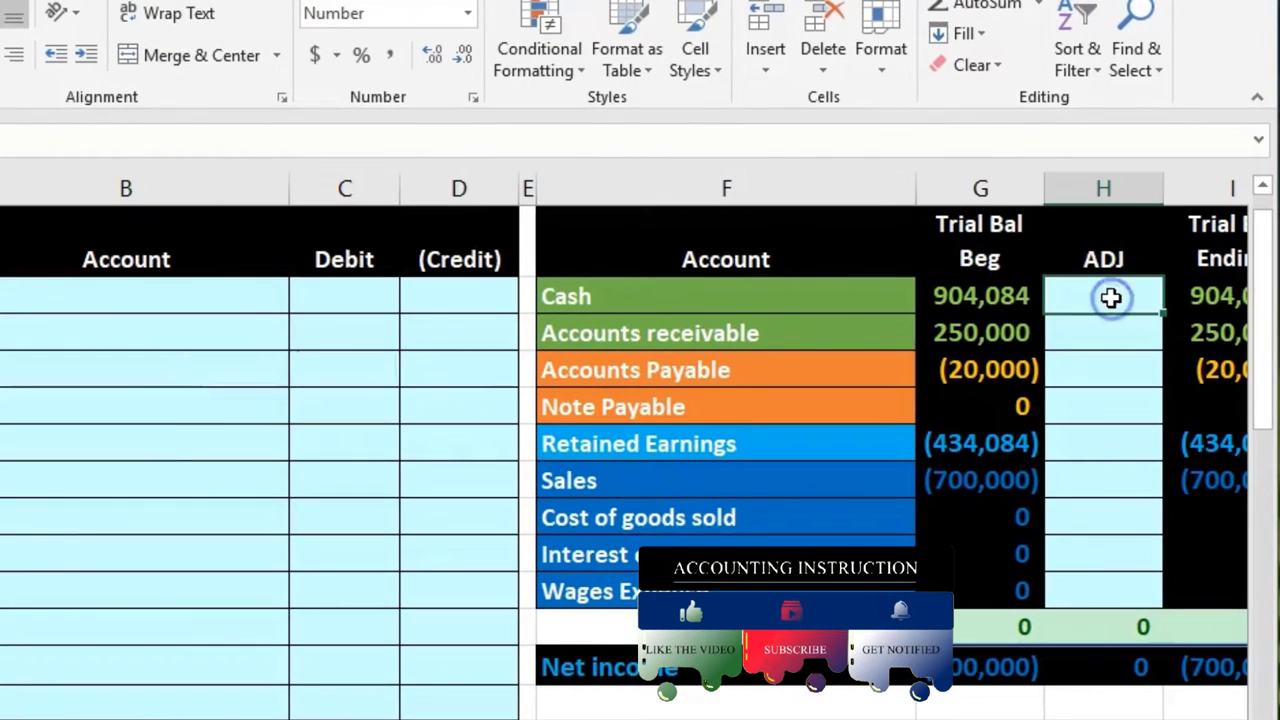
left_click(856, 296)
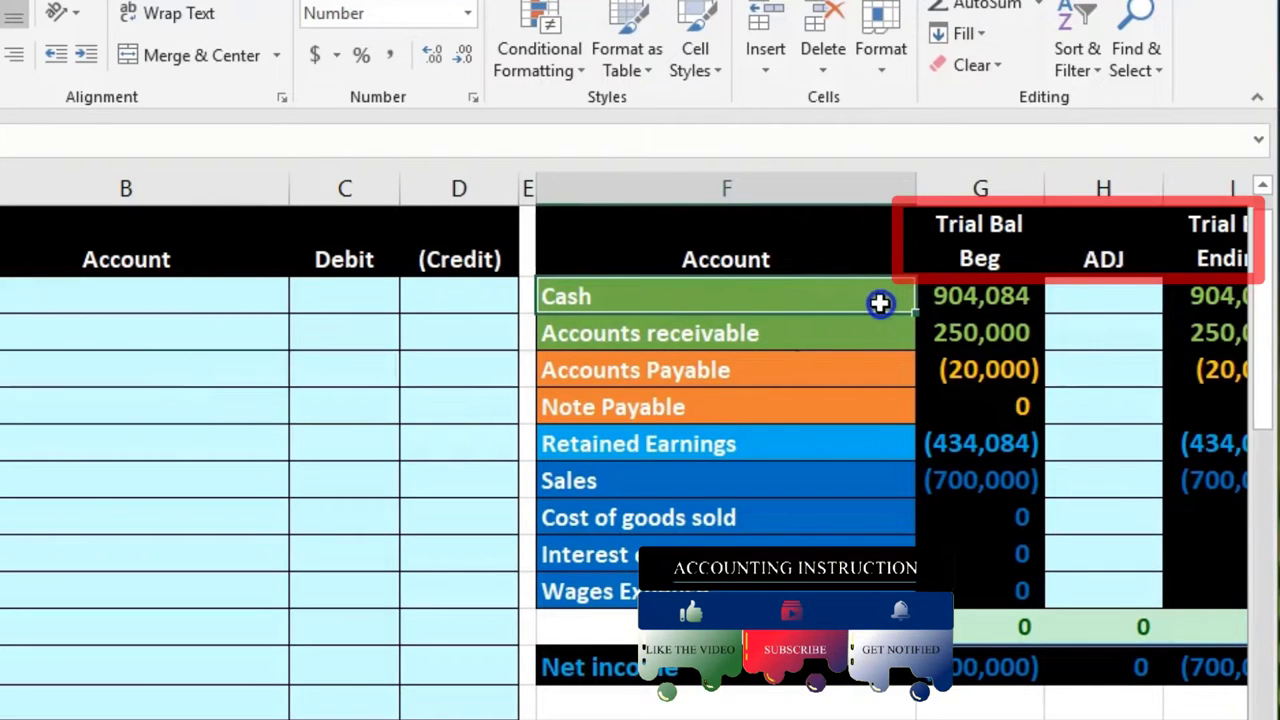
left_click(932, 308)
left_click_drag(932, 308, 967, 577)
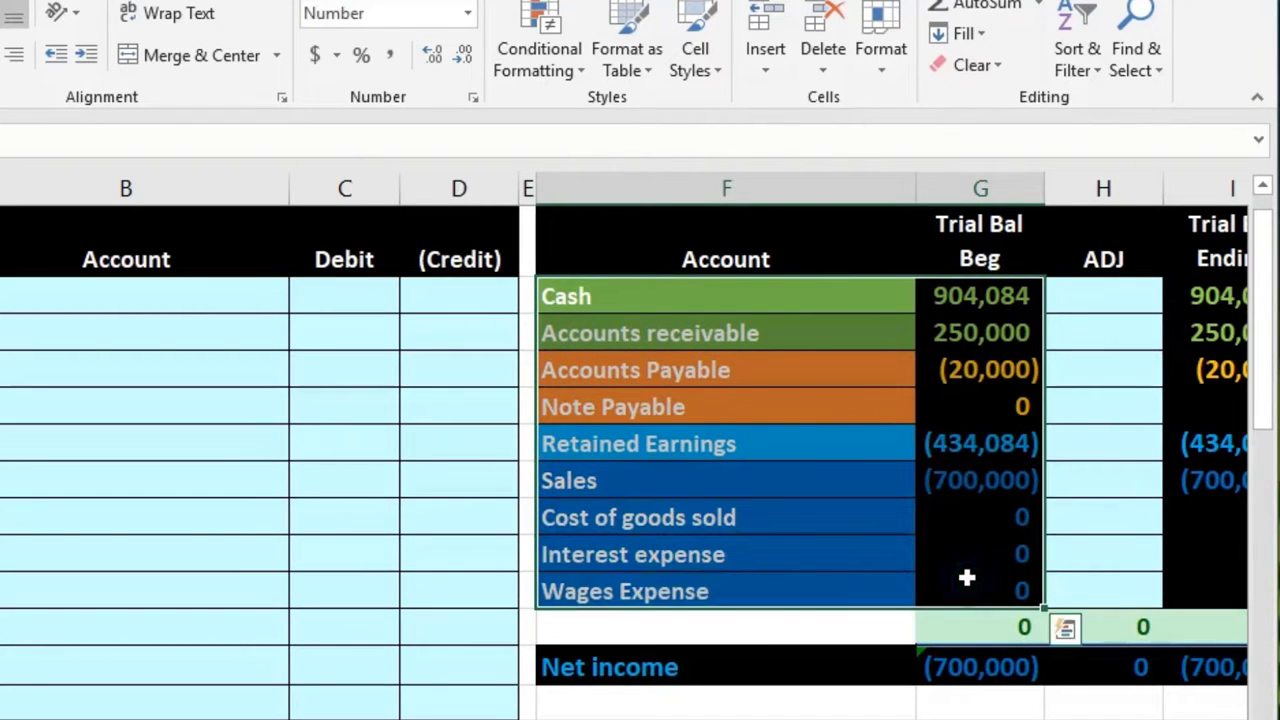
mouse_move(1029, 318)
left_mouse_down()
mouse_move(977, 280)
mouse_move(1006, 331)
mouse_move(1008, 560)
left_mouse_up()
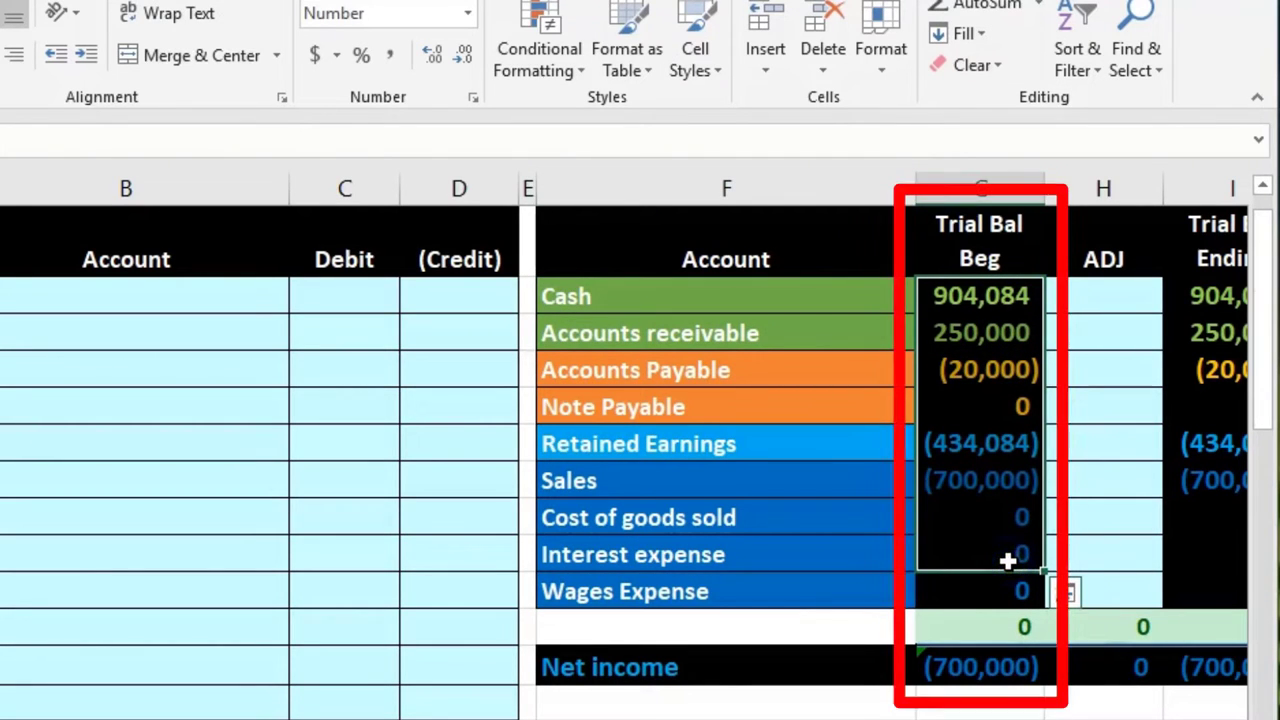
left_click(1000, 624)
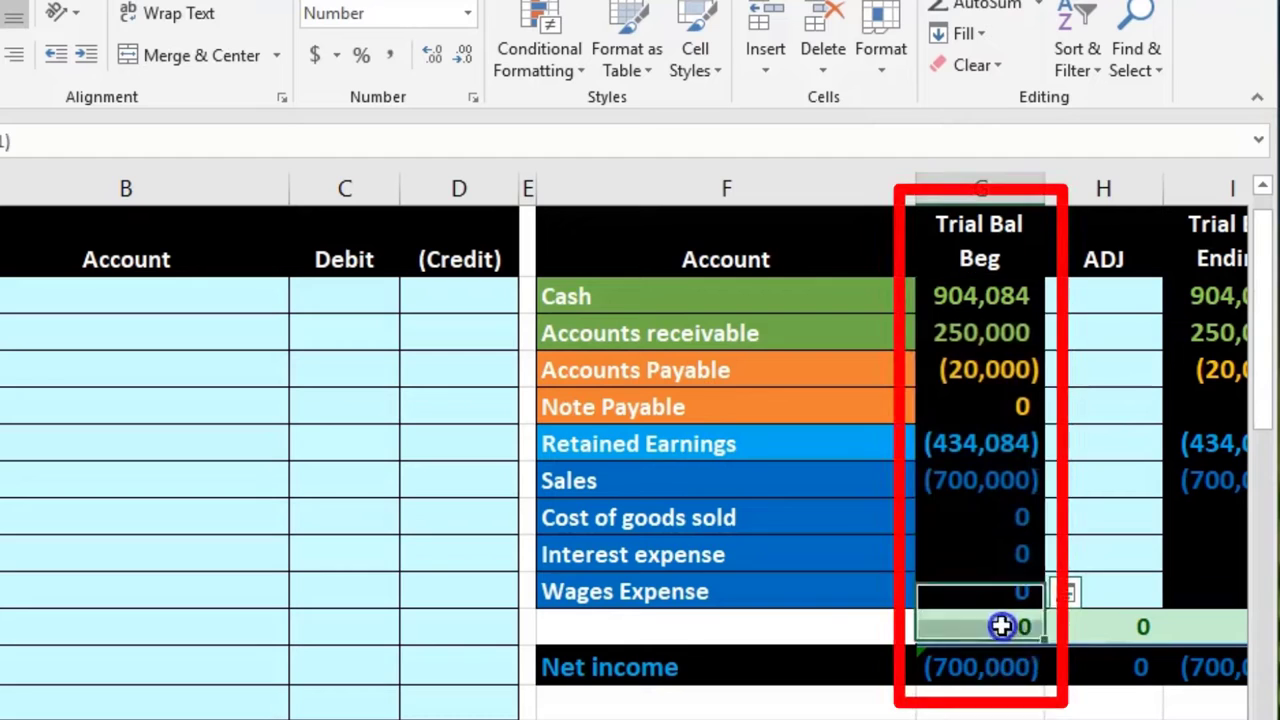
key("alt+equal")
key("Return")
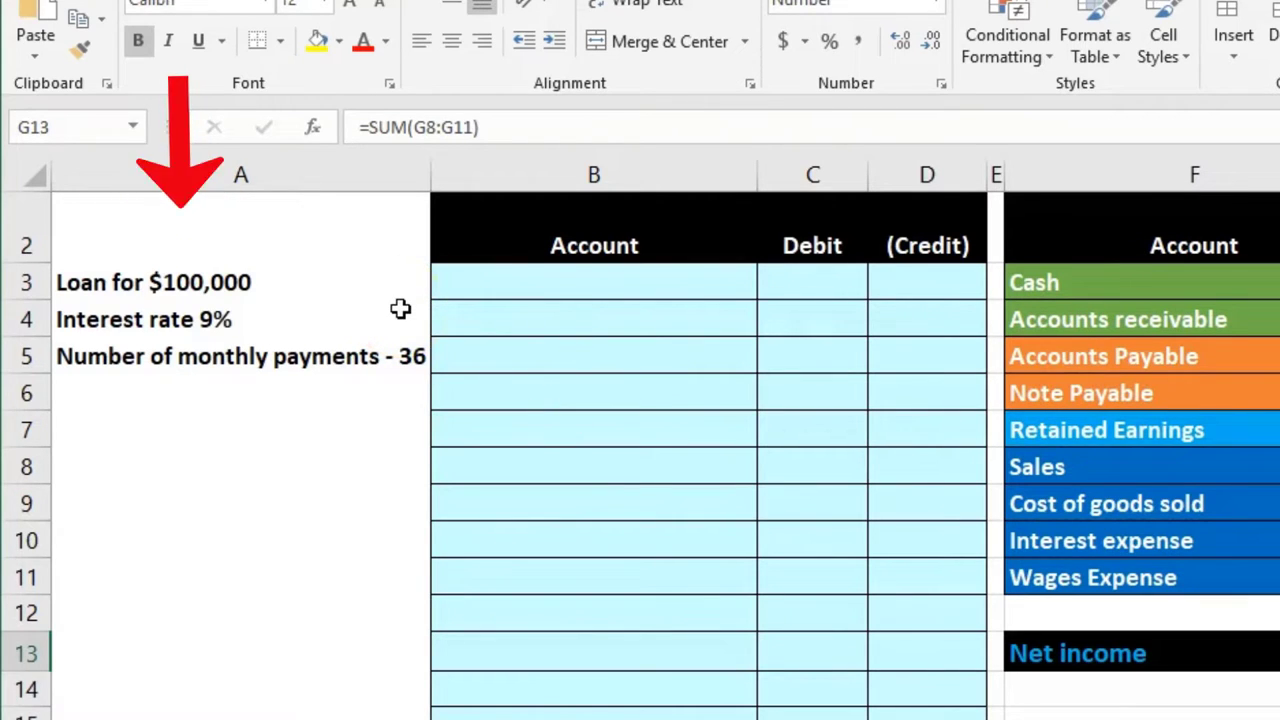
left_click(387, 324)
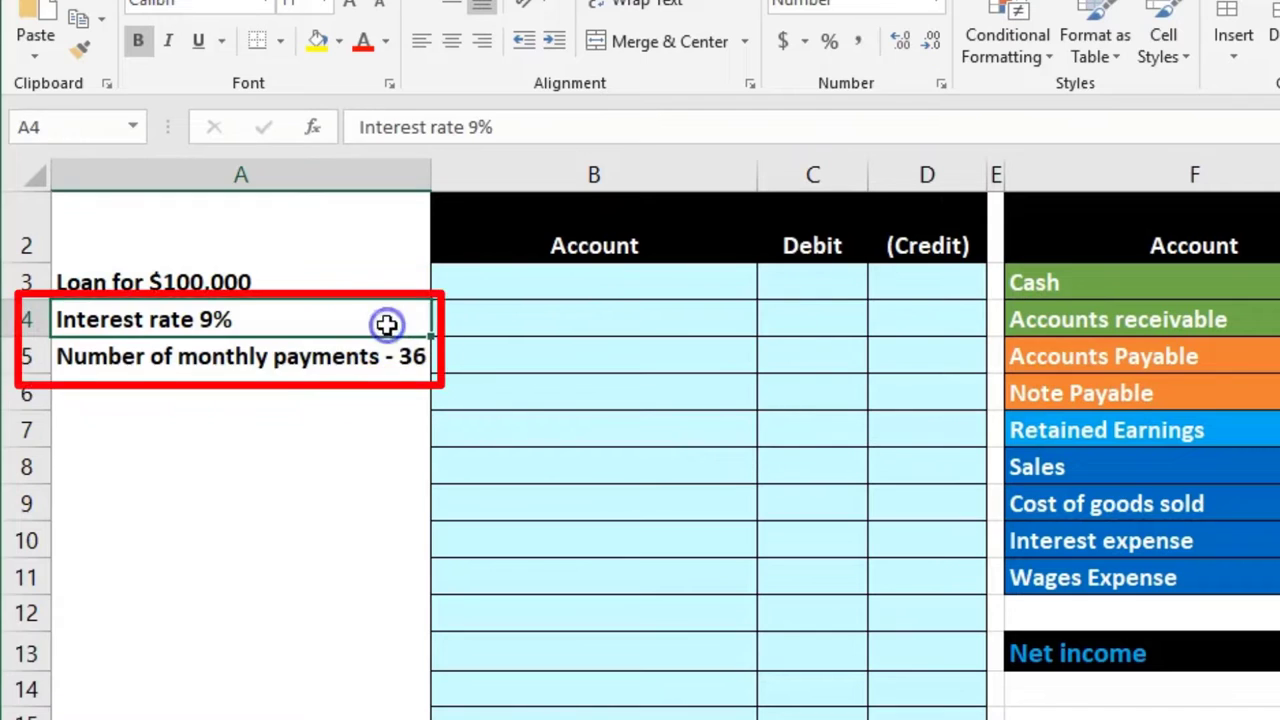
left_click(357, 391)
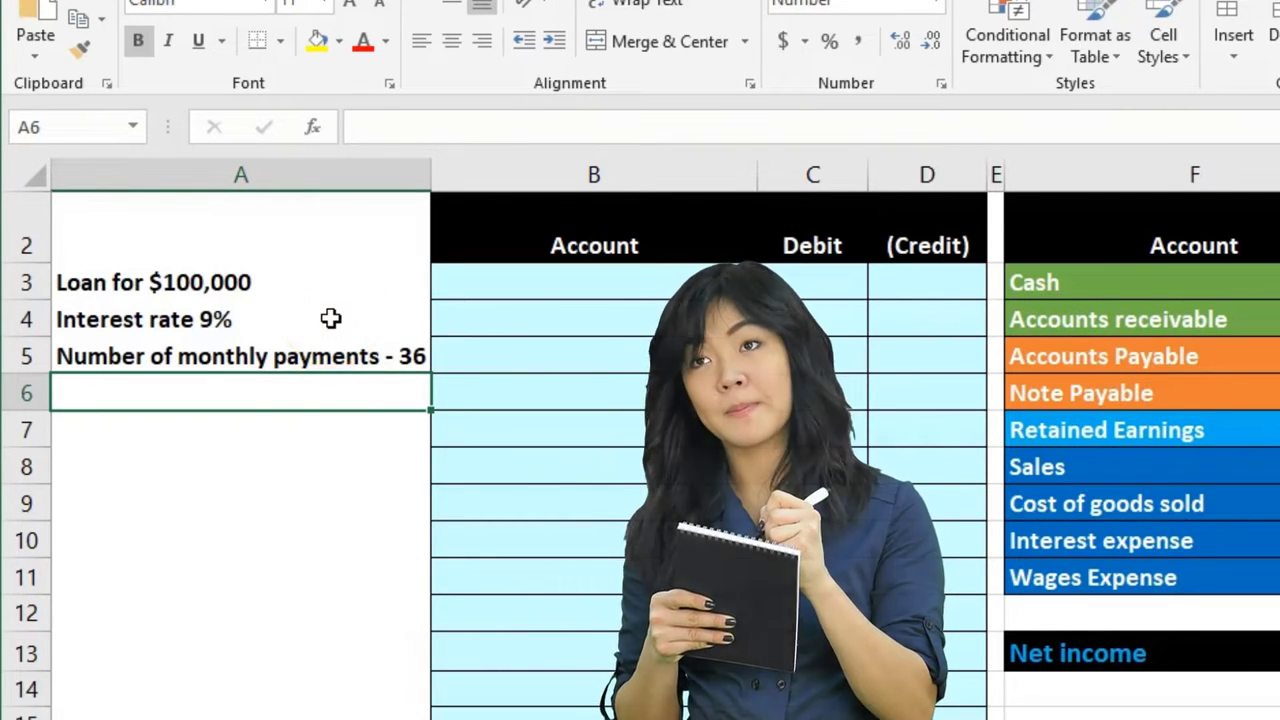
left_click_drag(330, 318, 326, 357)
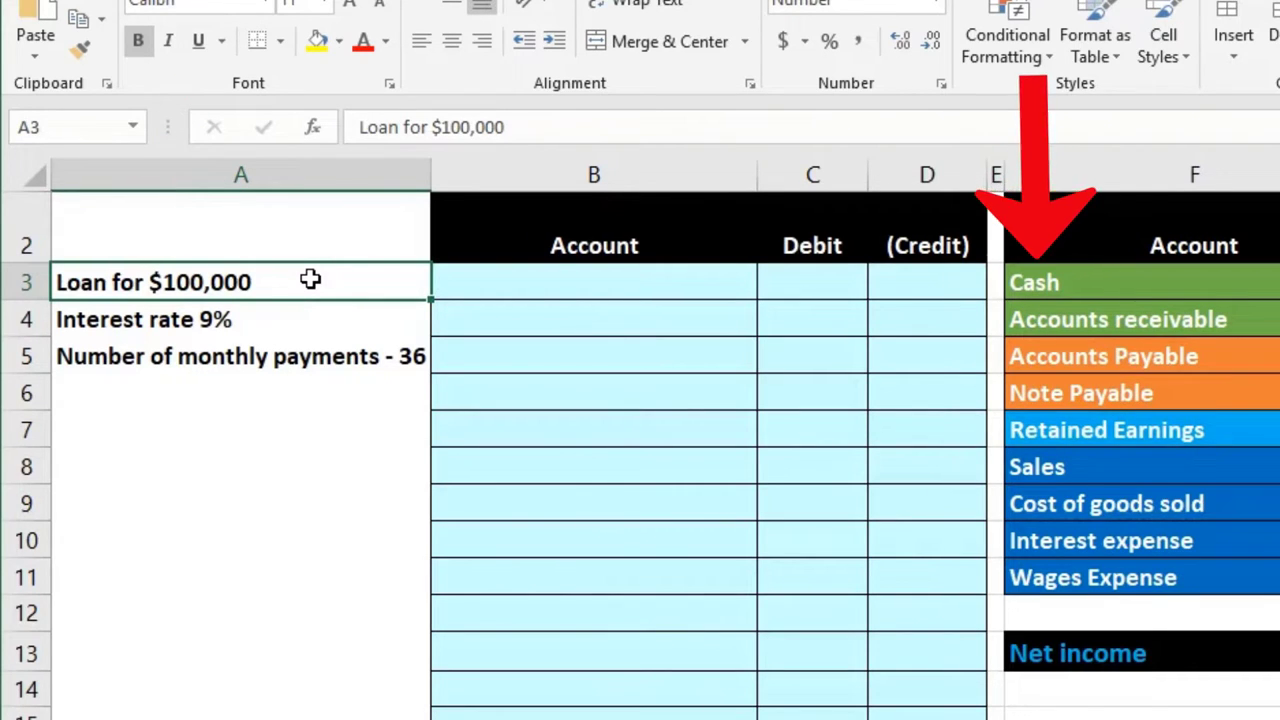
Copy the Cash account name from the trial balance into B3 as values only, and enter a debit of 100,000 in C3.
left_click(1124, 292)
right_click(1122, 287)
left_click(1155, 330)
left_click(665, 276)
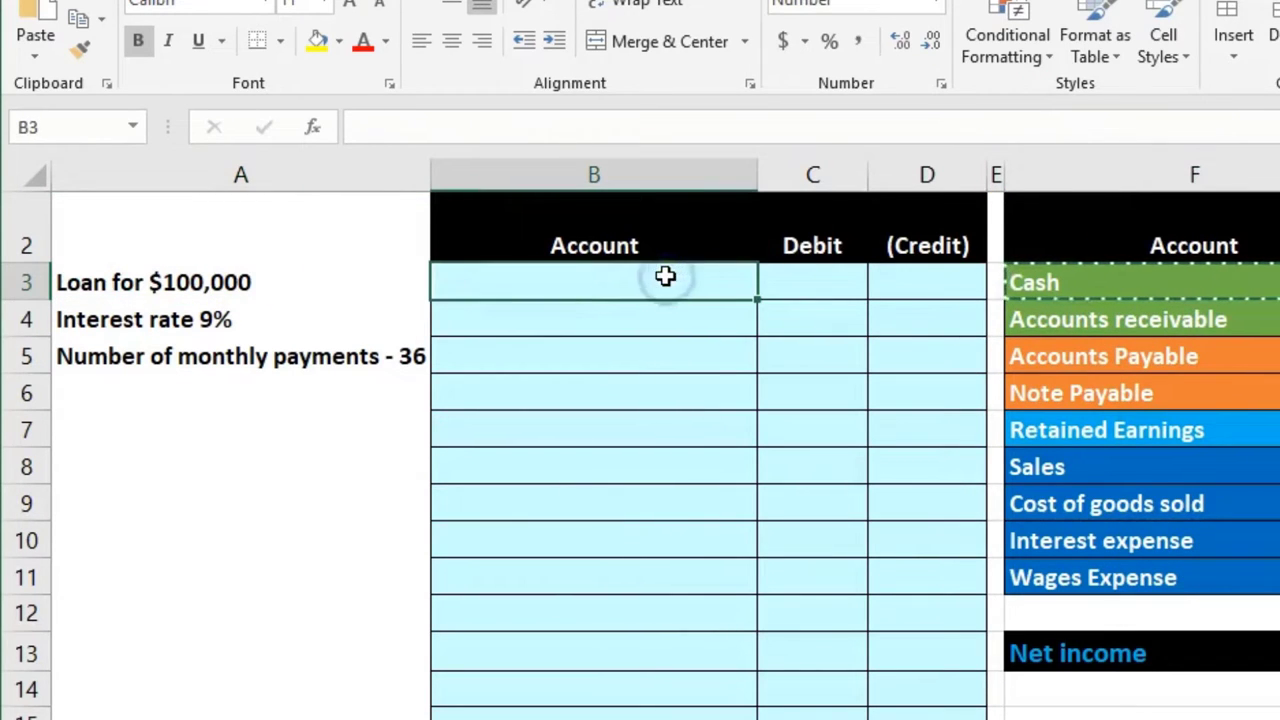
right_click(665, 276)
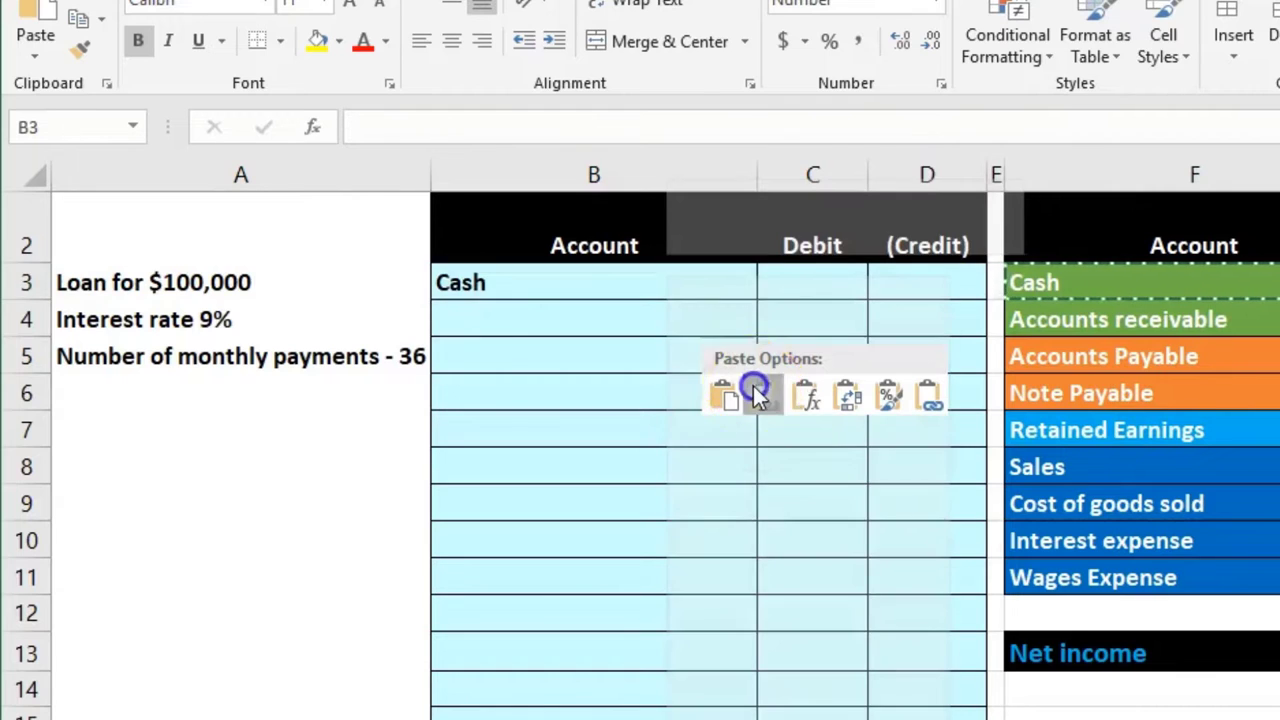
left_click(792, 289)
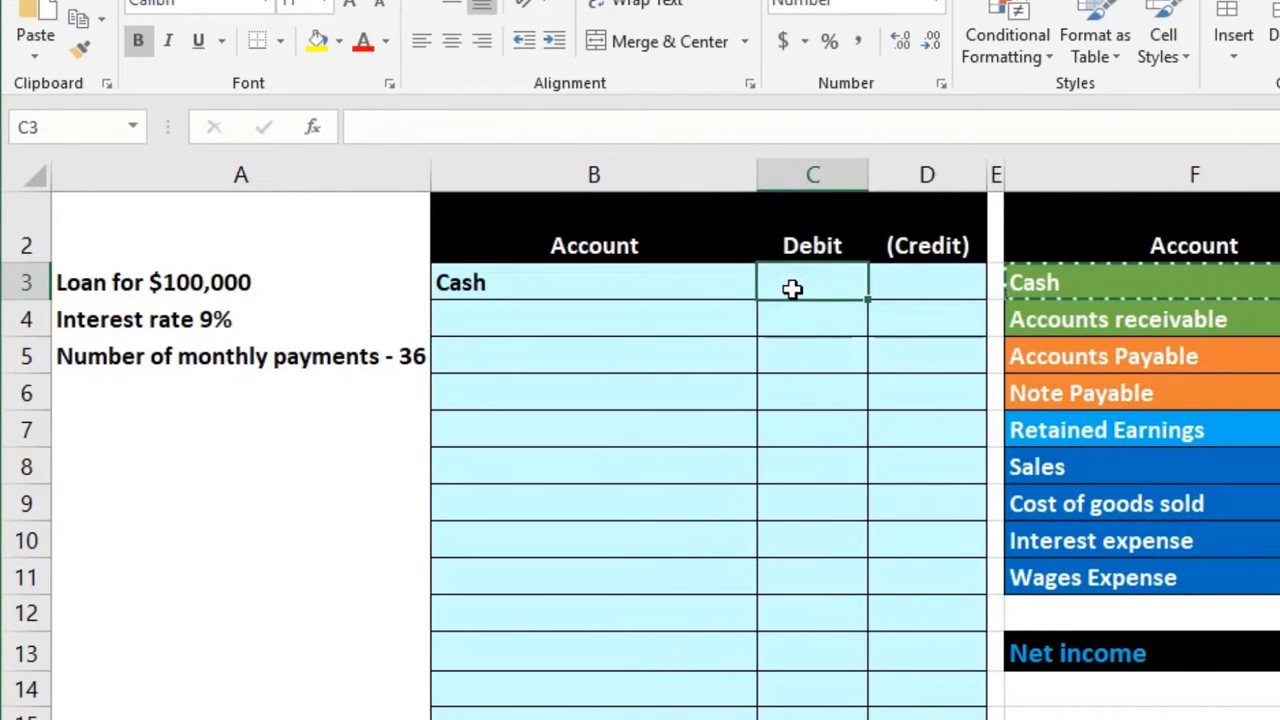
type("100,000")
key("Return")
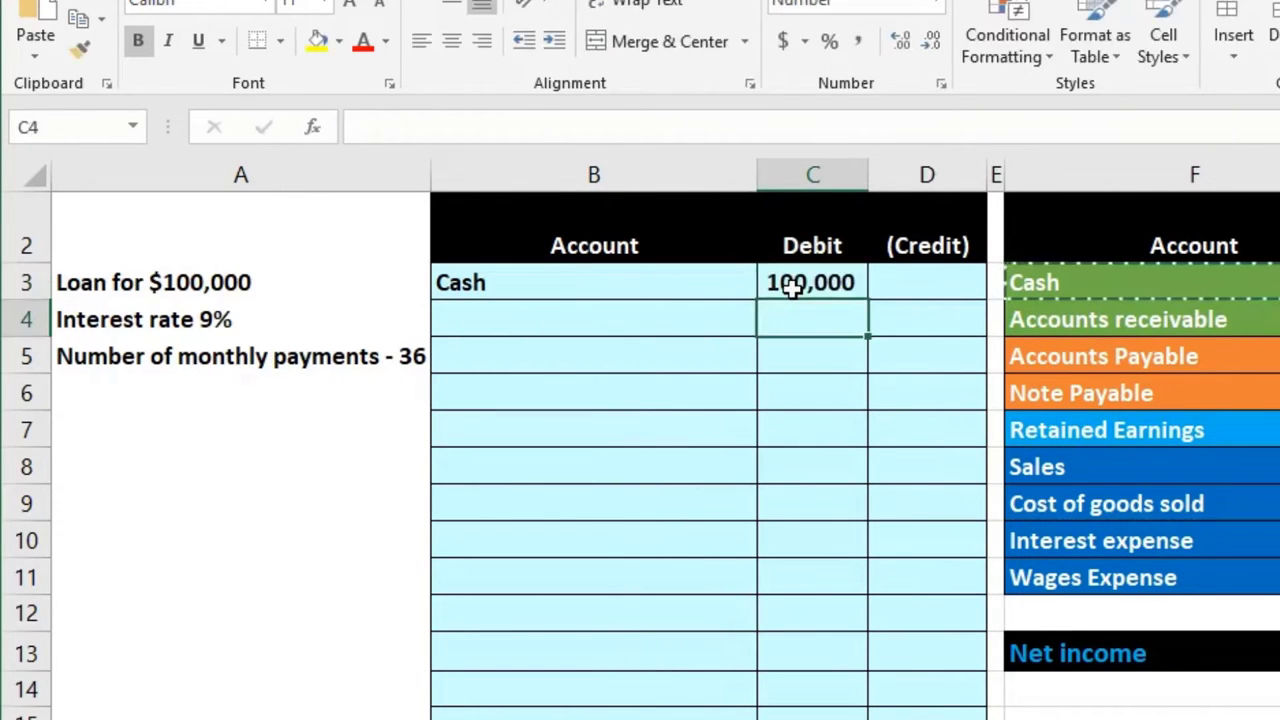
Enter the matching credit in D4 as the negative of the Cash debit in C3.
key("Right")
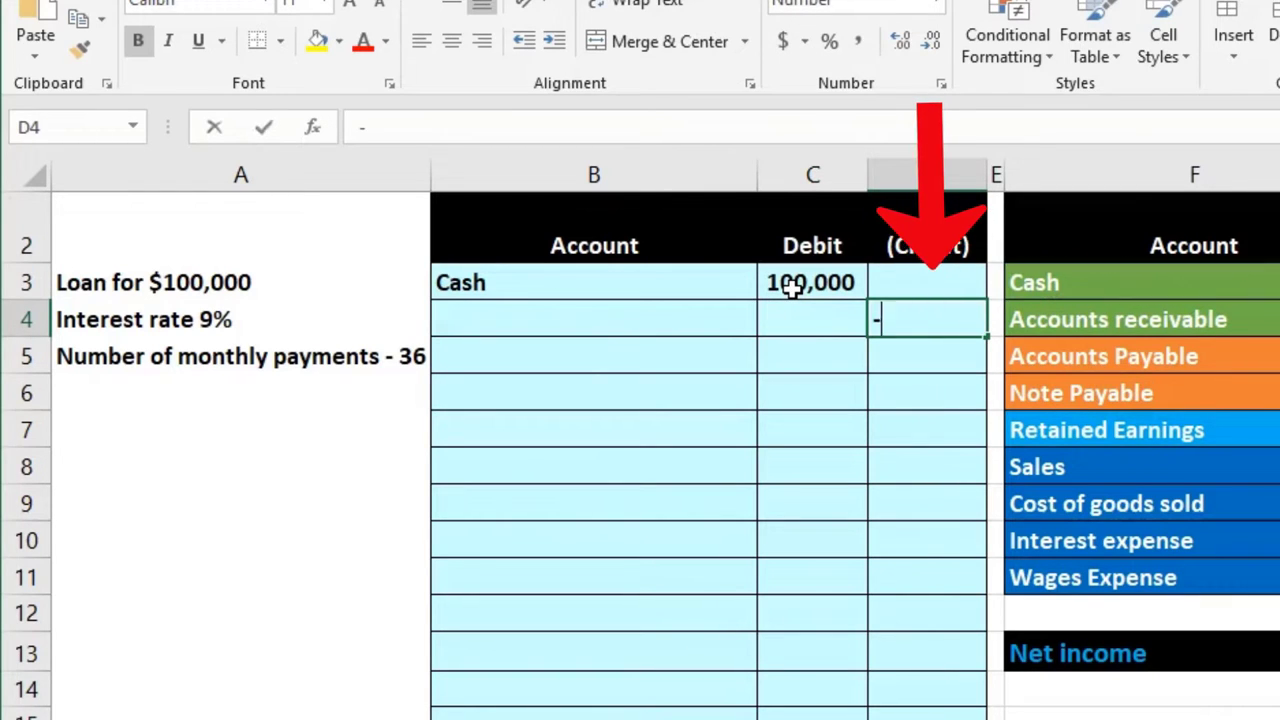
type("-")
left_click(790, 288)
key("Return")
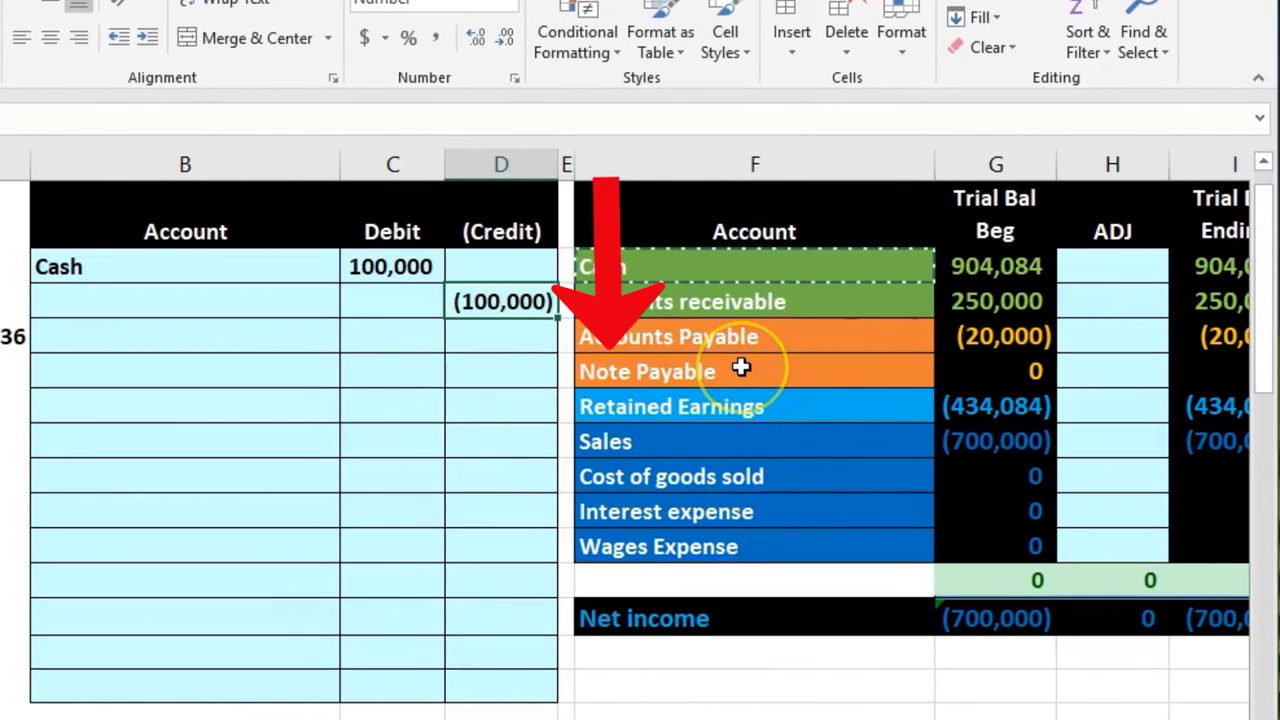
Copy the Note Payable account name from the trial balance into B4 as values only.
left_click(741, 368)
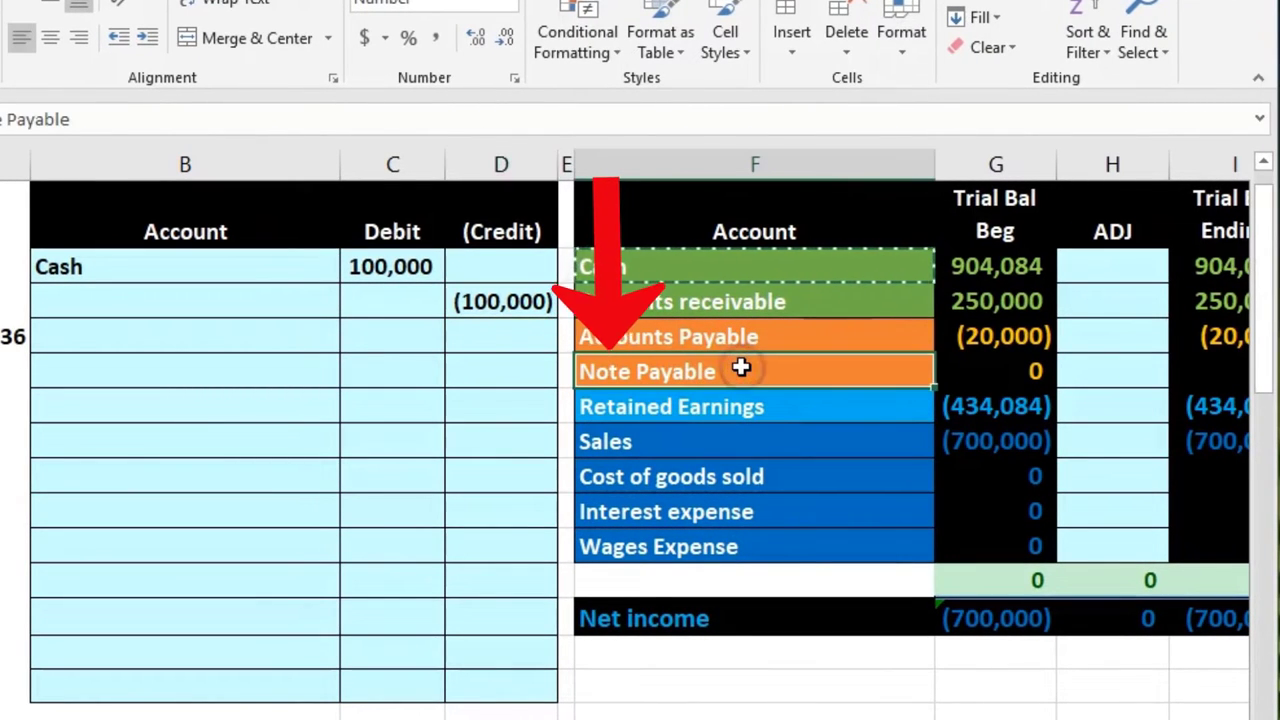
right_click(741, 368)
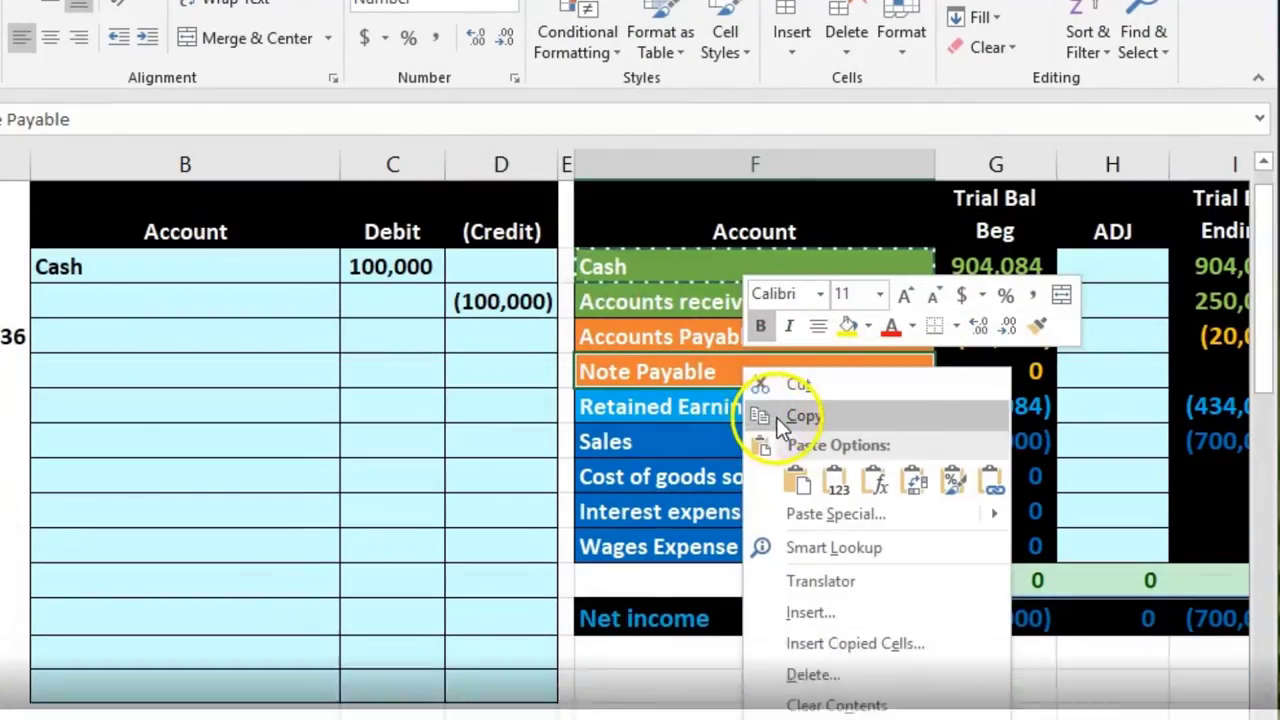
left_click(781, 418)
left_click(290, 297)
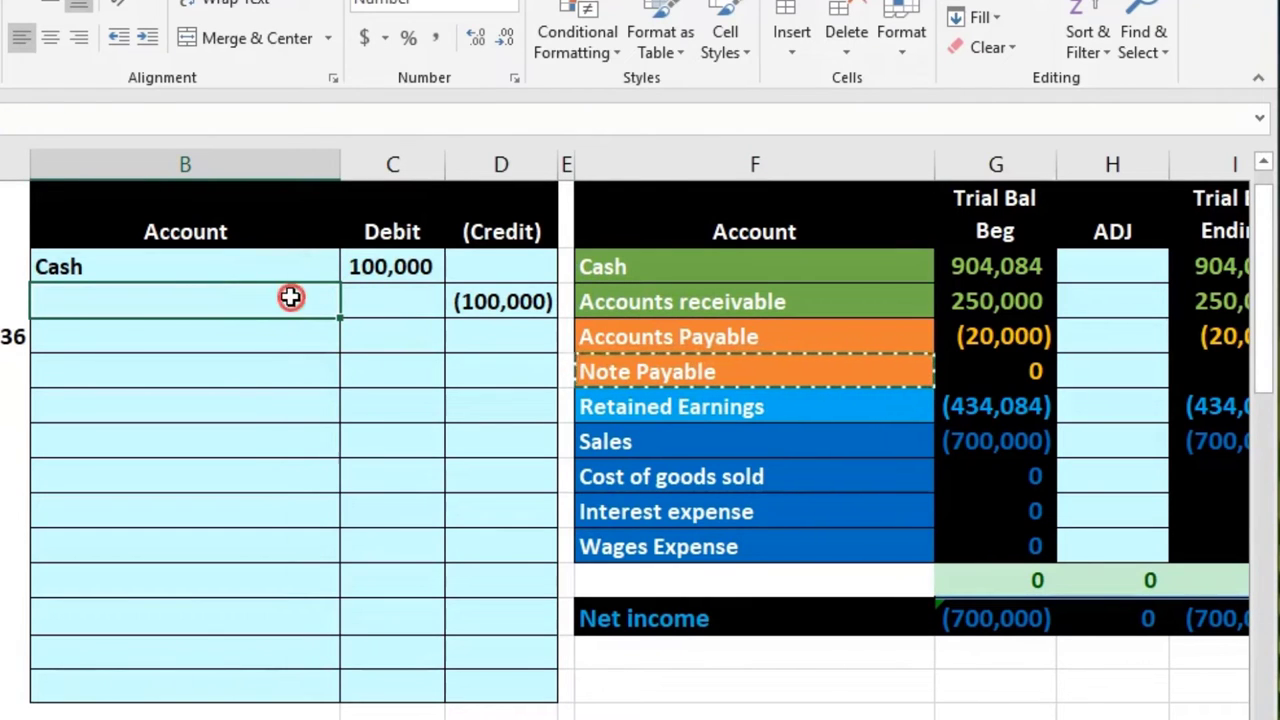
right_click(290, 297)
left_click(385, 410)
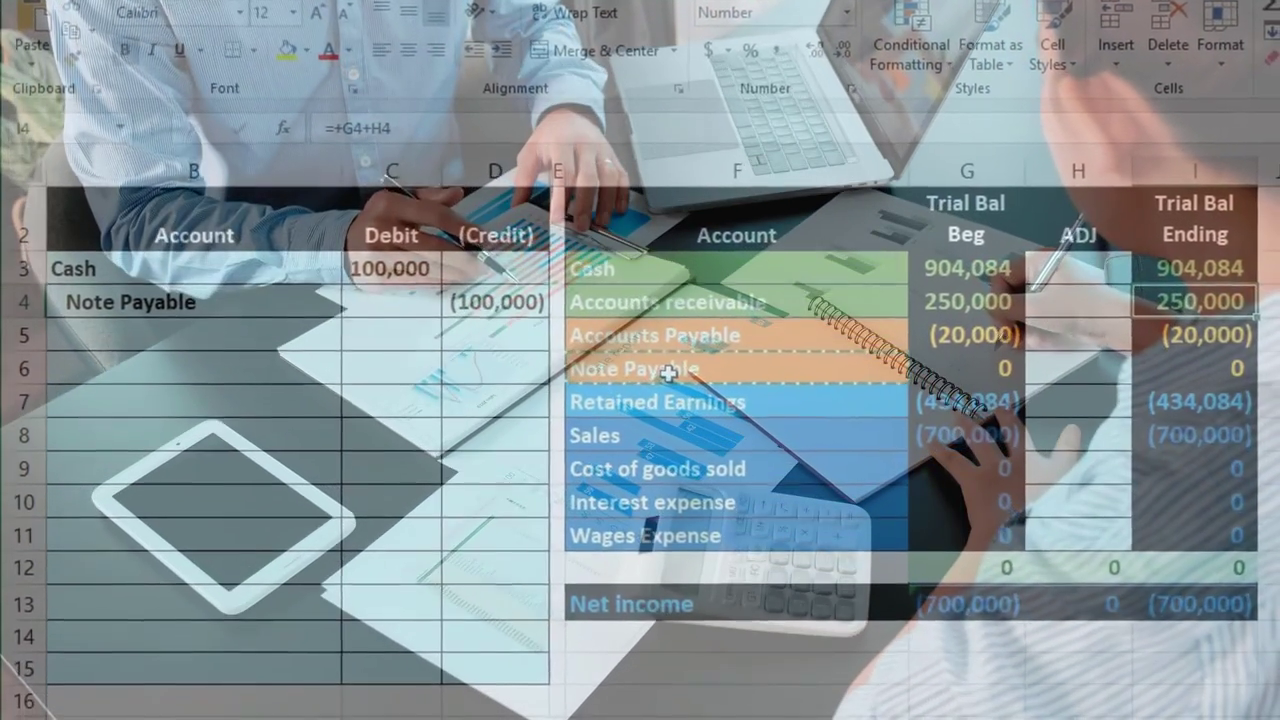
Post the Cash debit to the trial balance by linking the Cash adjustment in H3 to C3.
key("Left")
key("Up")
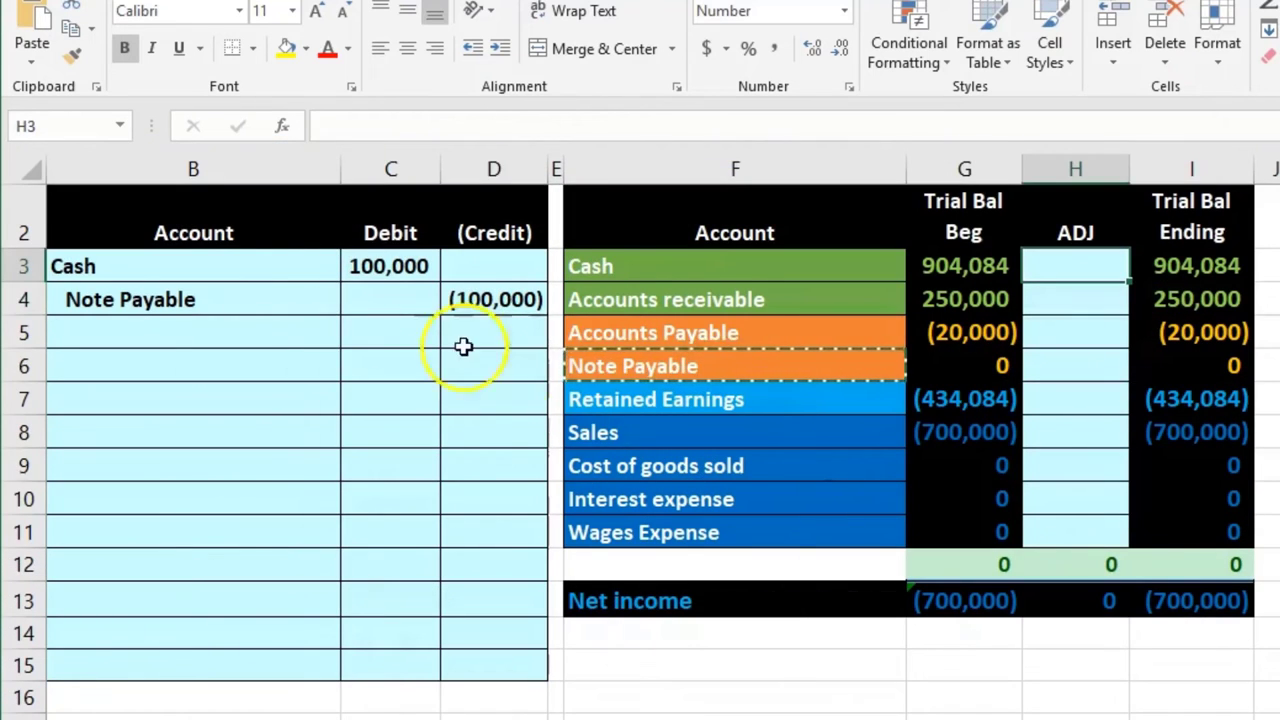
left_click_drag(274, 274, 362, 276)
left_click_drag(812, 265, 922, 268)
left_click(1096, 272)
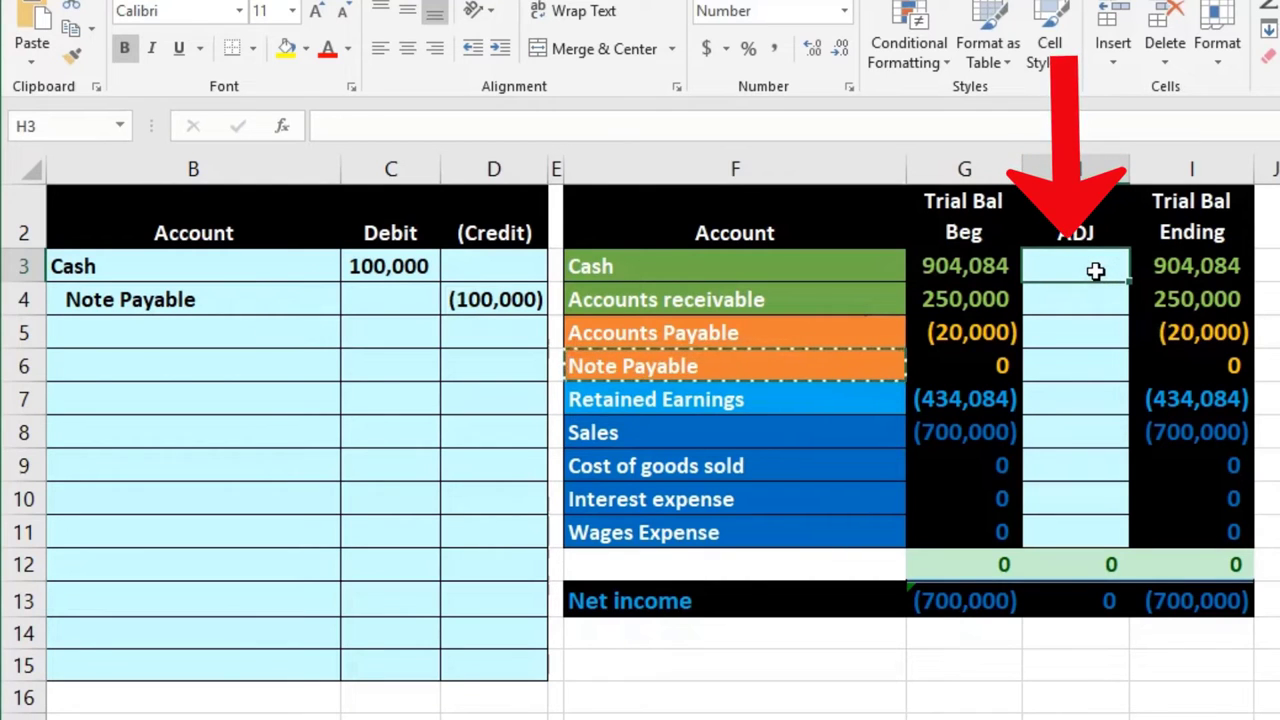
type("=")
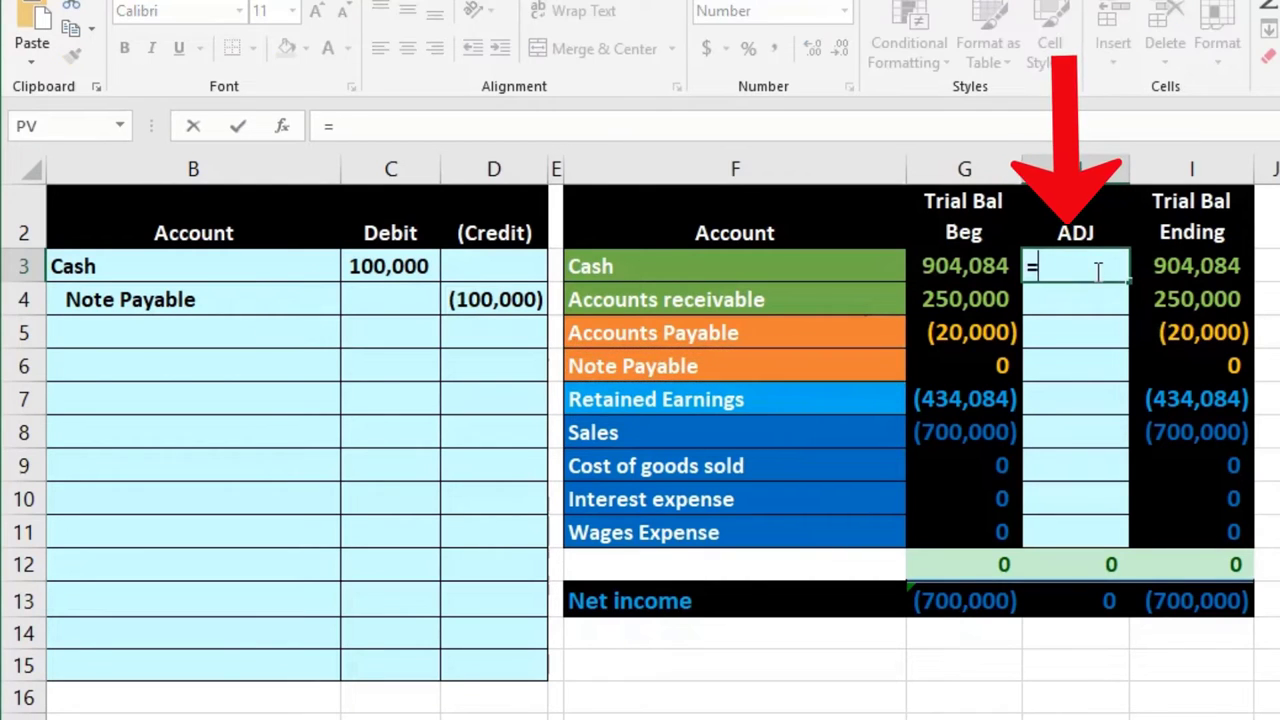
left_click(416, 279)
key("Return")
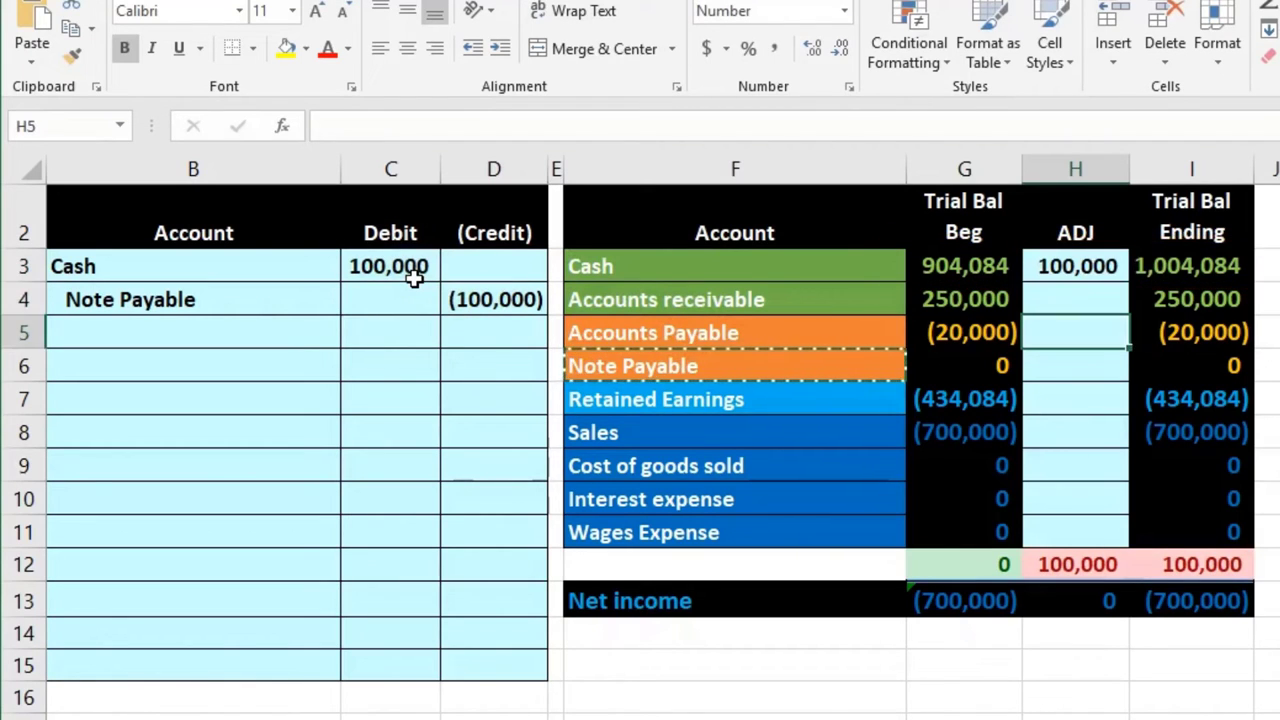
Post the Note Payable credit by setting its adjustment in H6 to =D4.
key("Down")
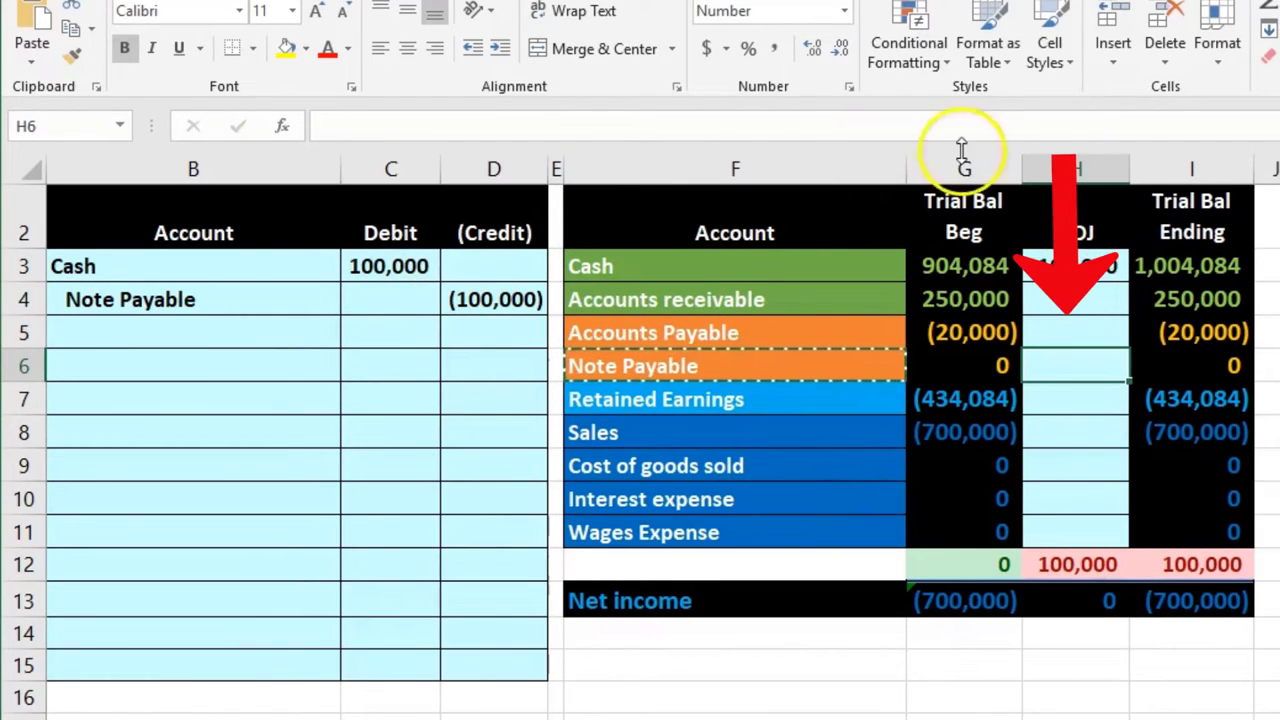
left_click_drag(234, 291, 495, 300)
left_click(1061, 364)
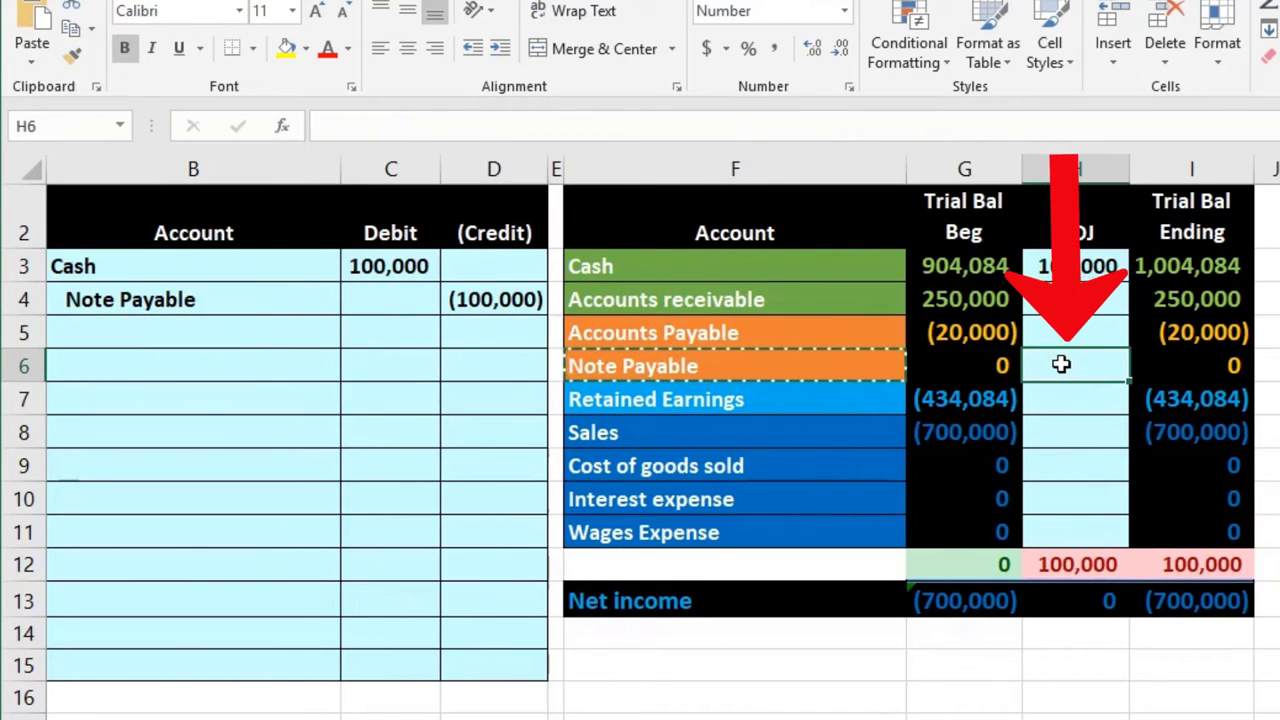
type("=")
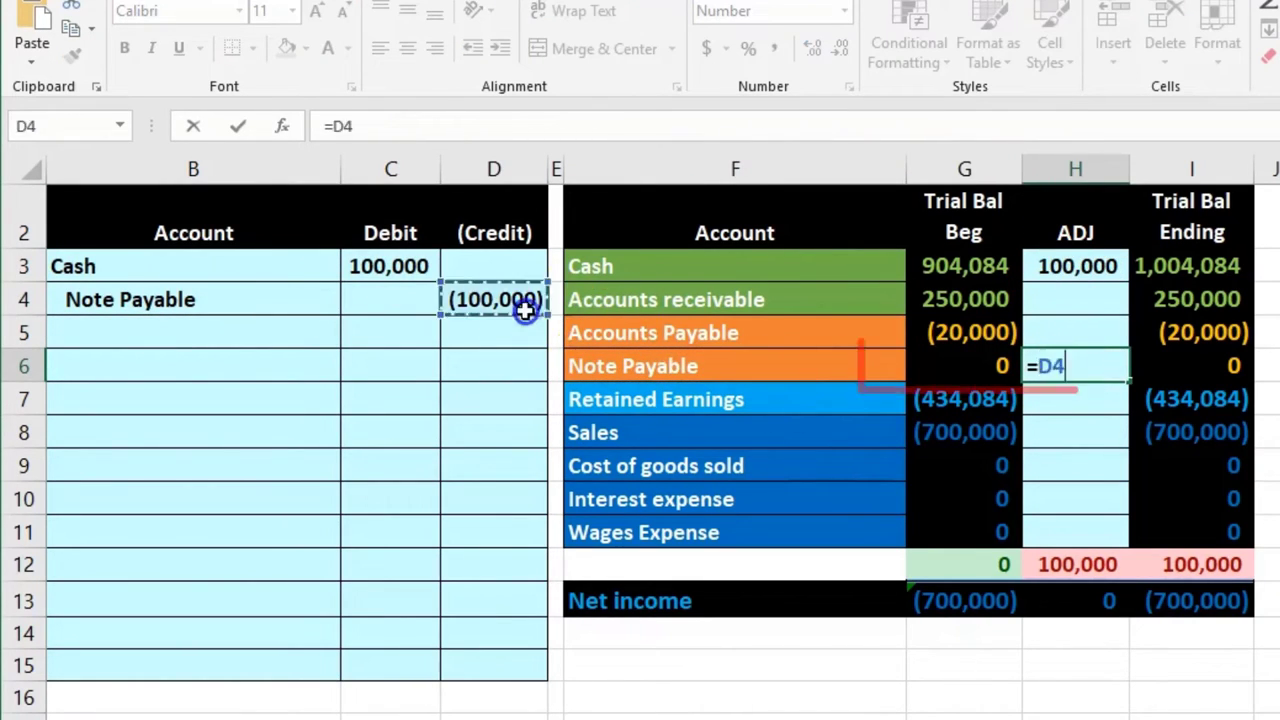
key("Return")
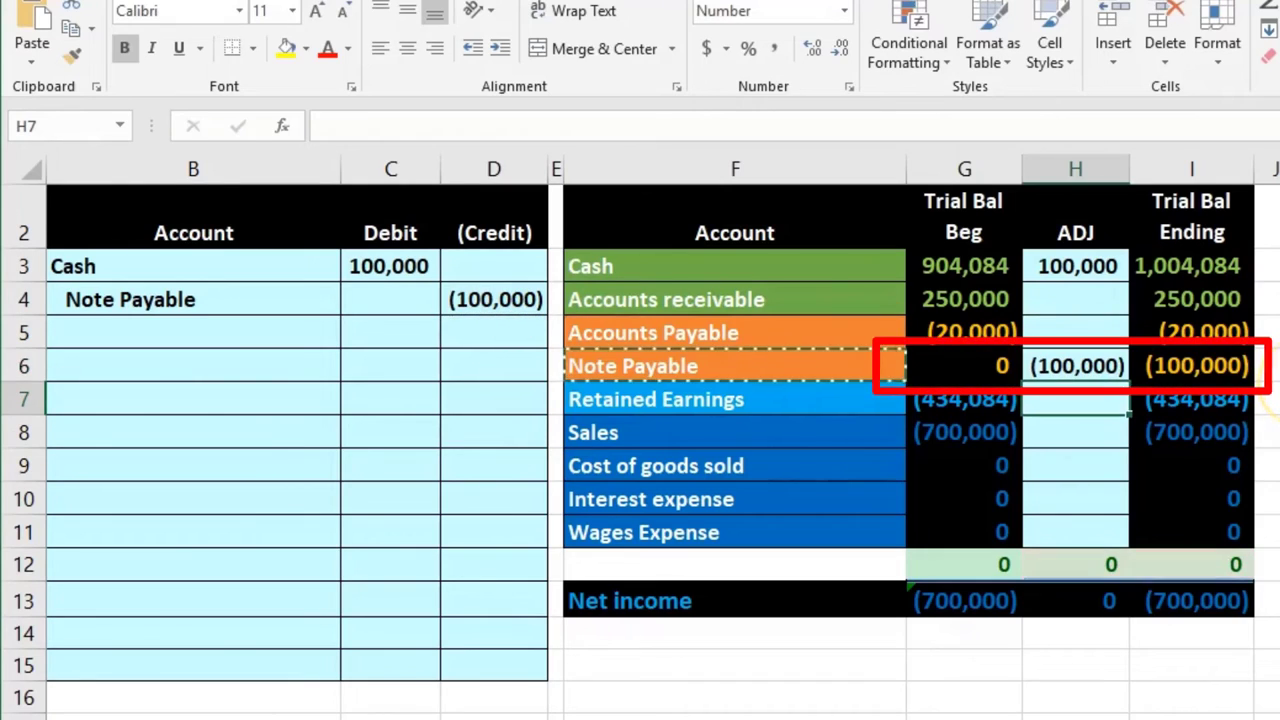
Review the ending trial balance for Cash, Note Payable and the income statement accounts from Sales to Wages Expense.
left_click(1188, 266)
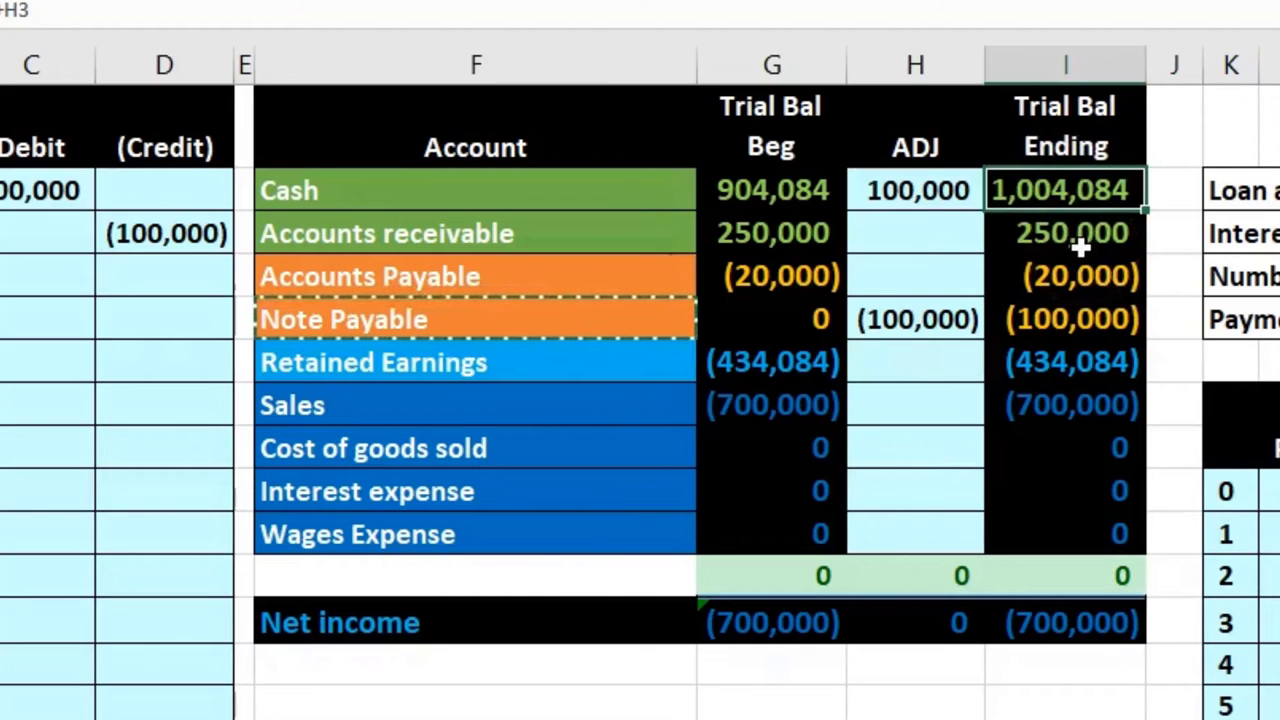
left_click(1100, 316)
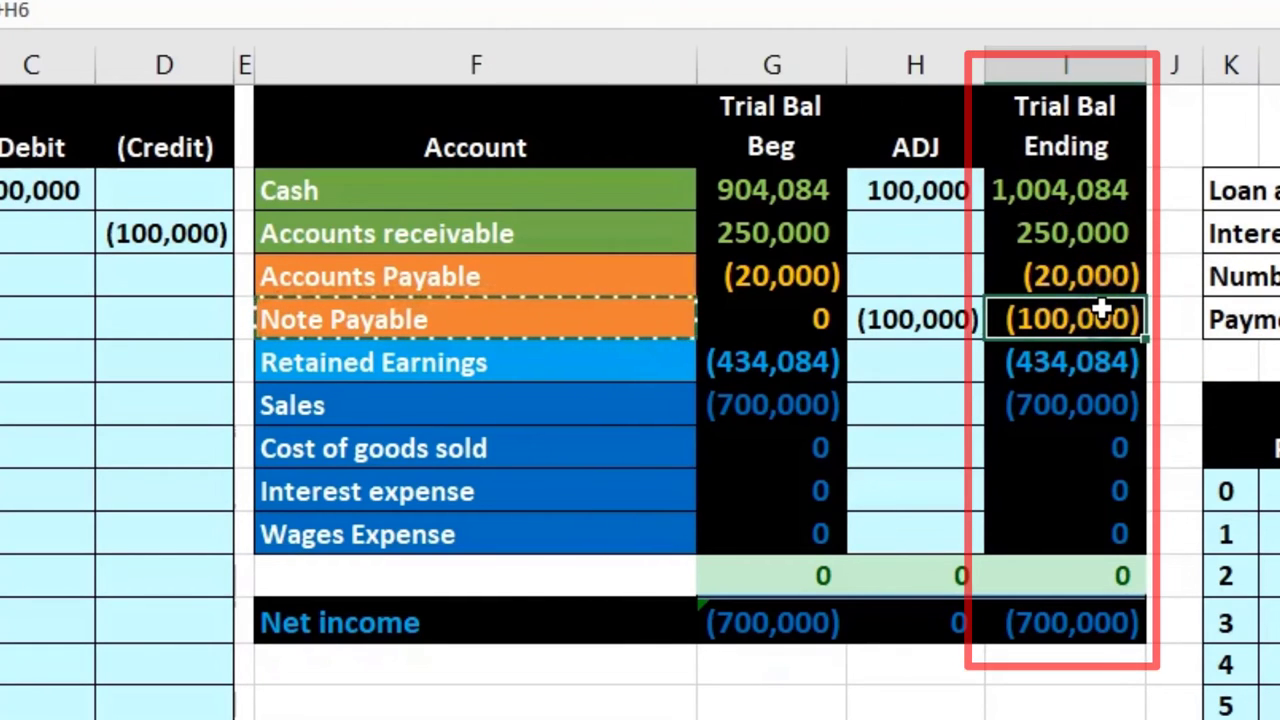
mouse_move(1089, 392)
left_mouse_down()
mouse_move(1108, 403)
mouse_move(1106, 523)
left_mouse_up()
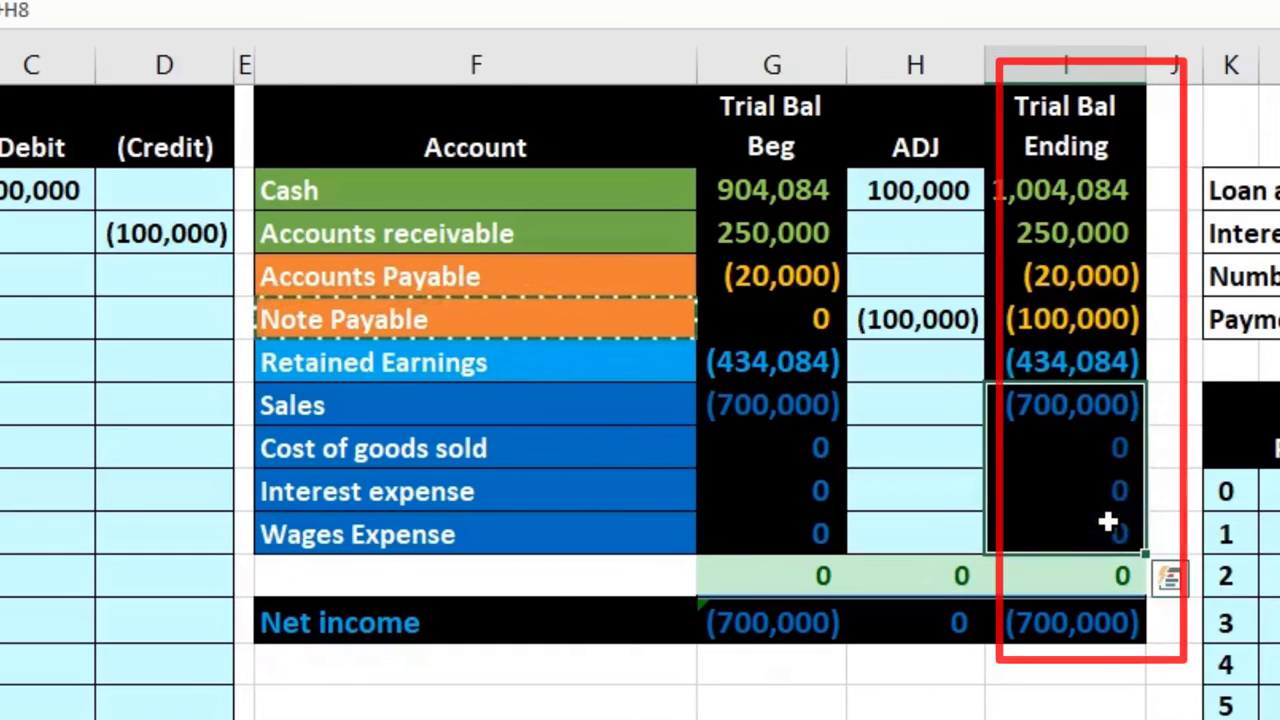